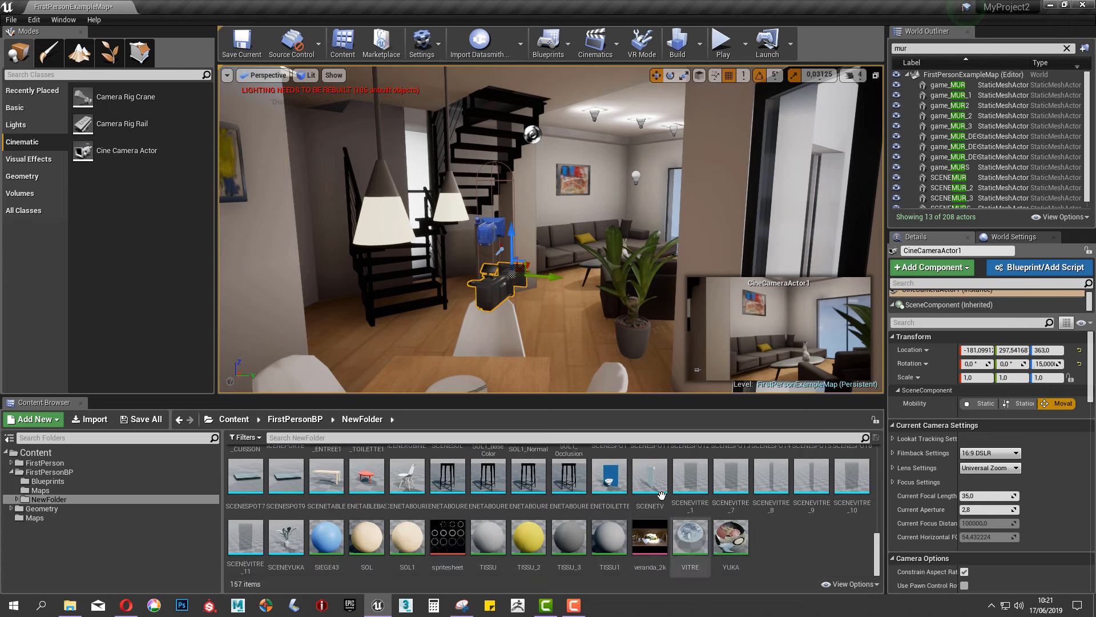
Step: Create a level sequence named sortie1 in NewFolder and open it, placing the Sequencer window beneath the viewport
right_click(783, 534)
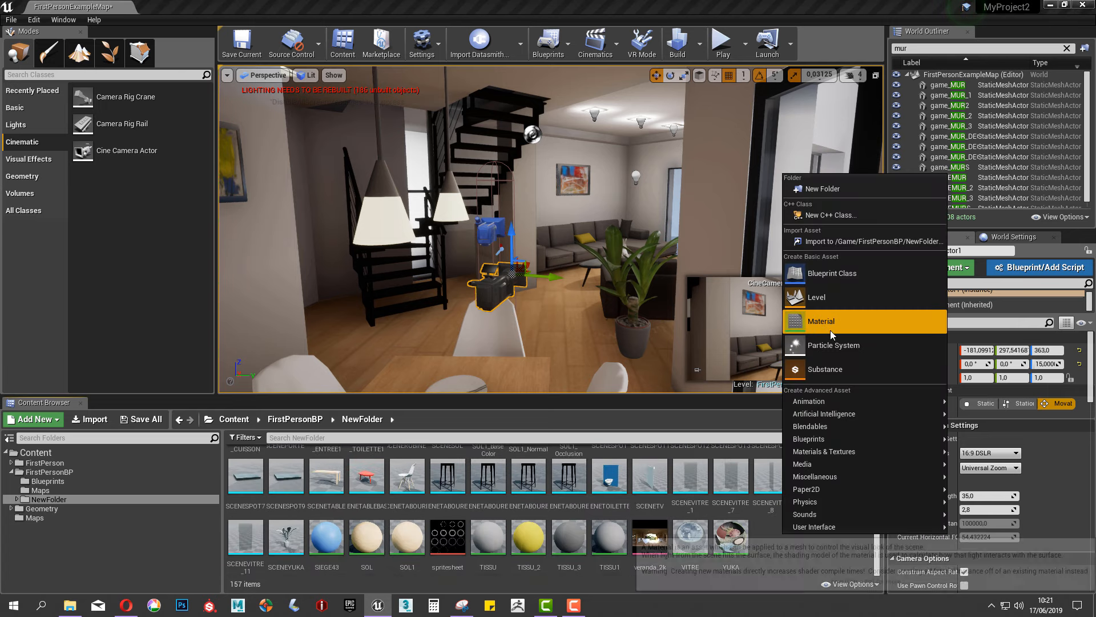
mouse_move(848, 398)
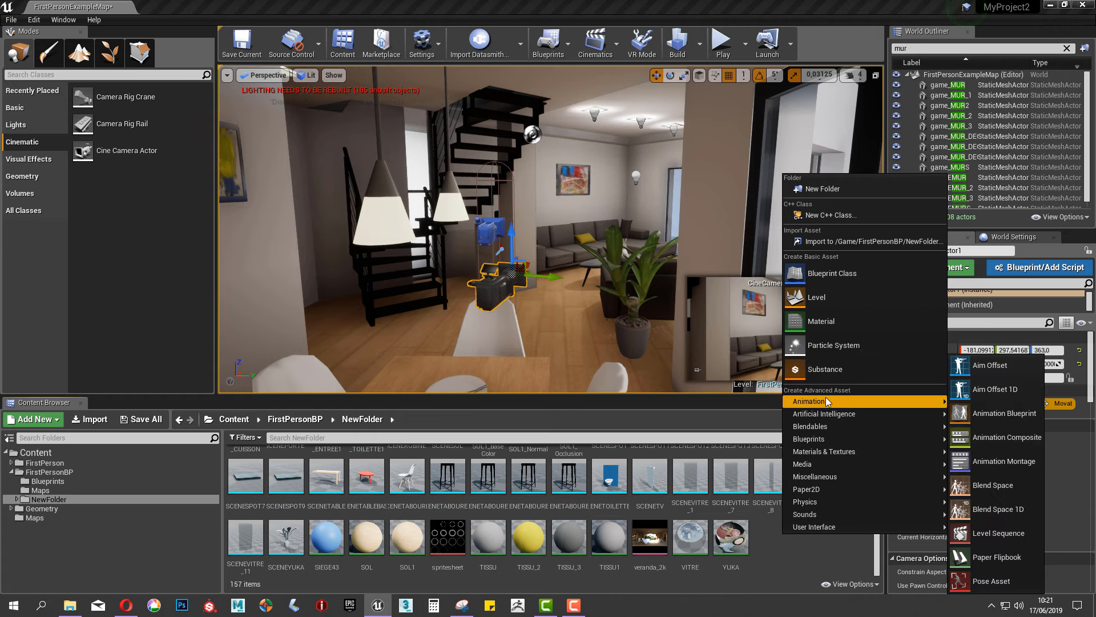
left_click(1008, 534)
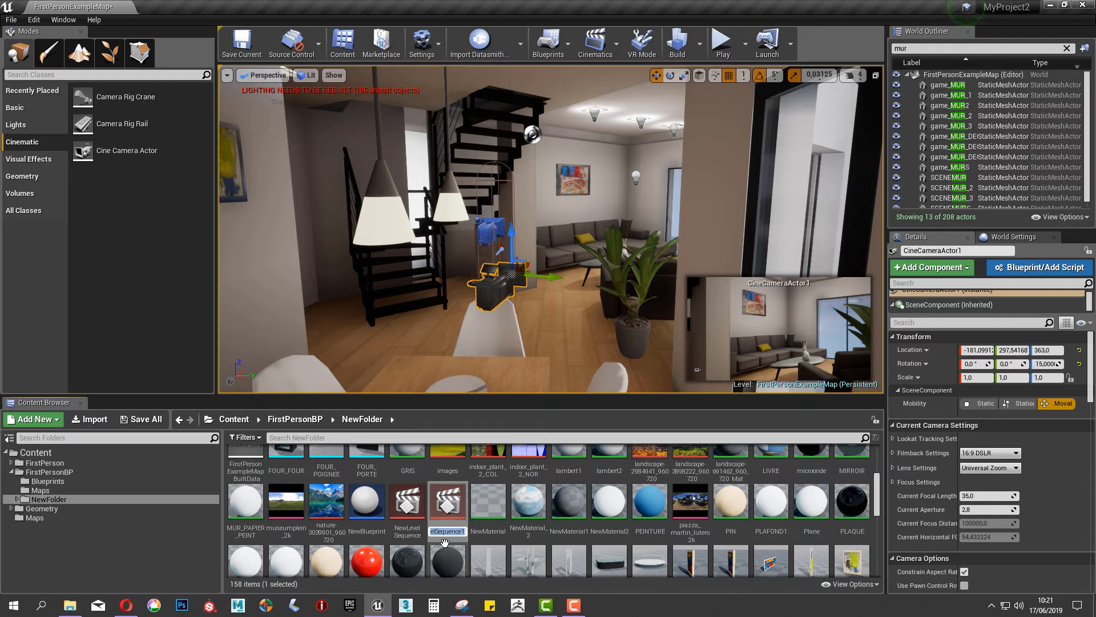
type("s")
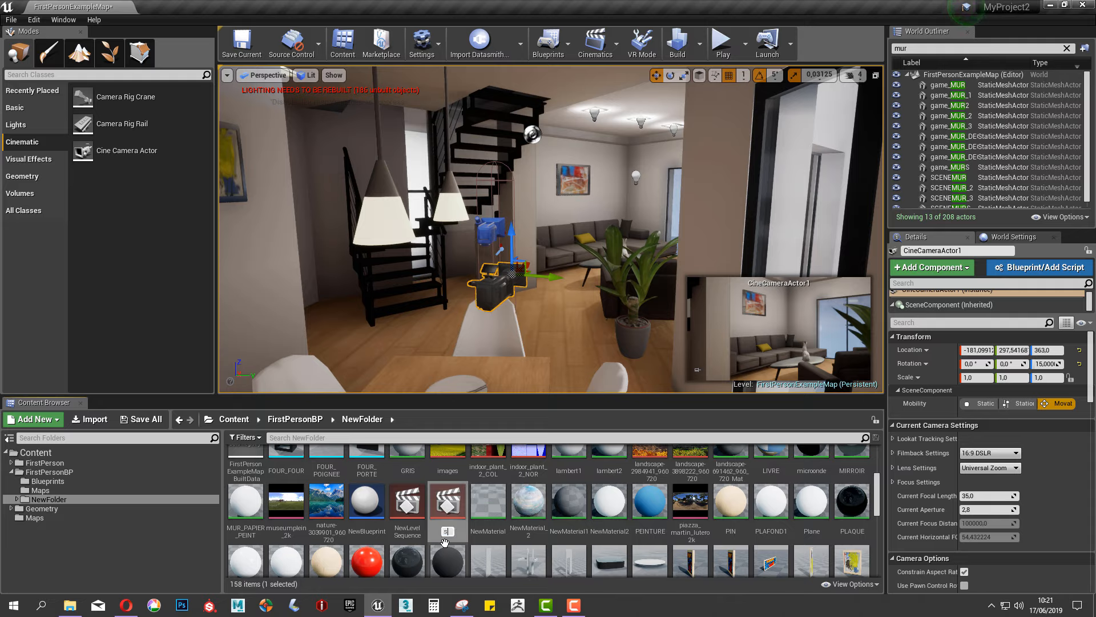
type("ortie1")
key("Return")
double_click(447, 541)
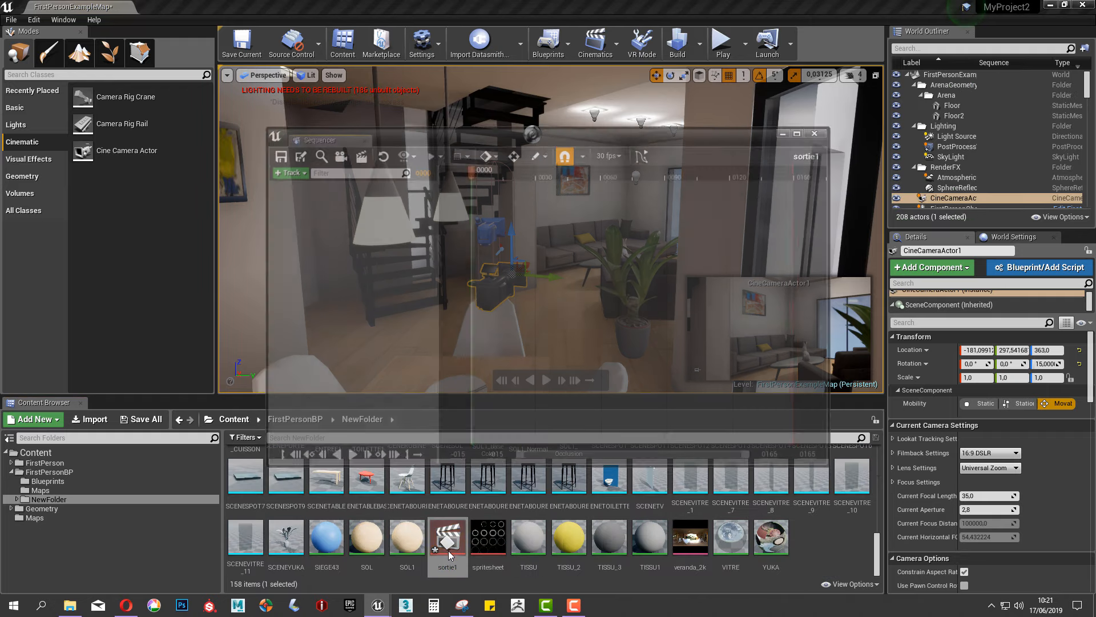
left_click_drag(626, 128, 625, 384)
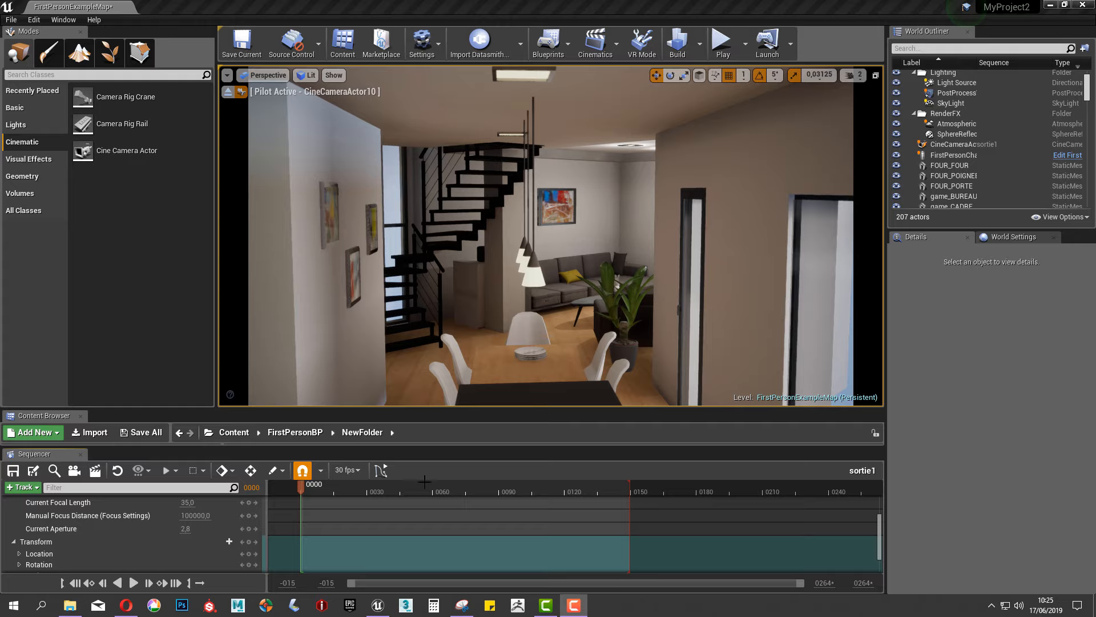
Step: Key CineCameraActor10's location at frame 0 and again at frame 126 with the piloted camera moved forward towards the living-room sofa
left_click(249, 554)
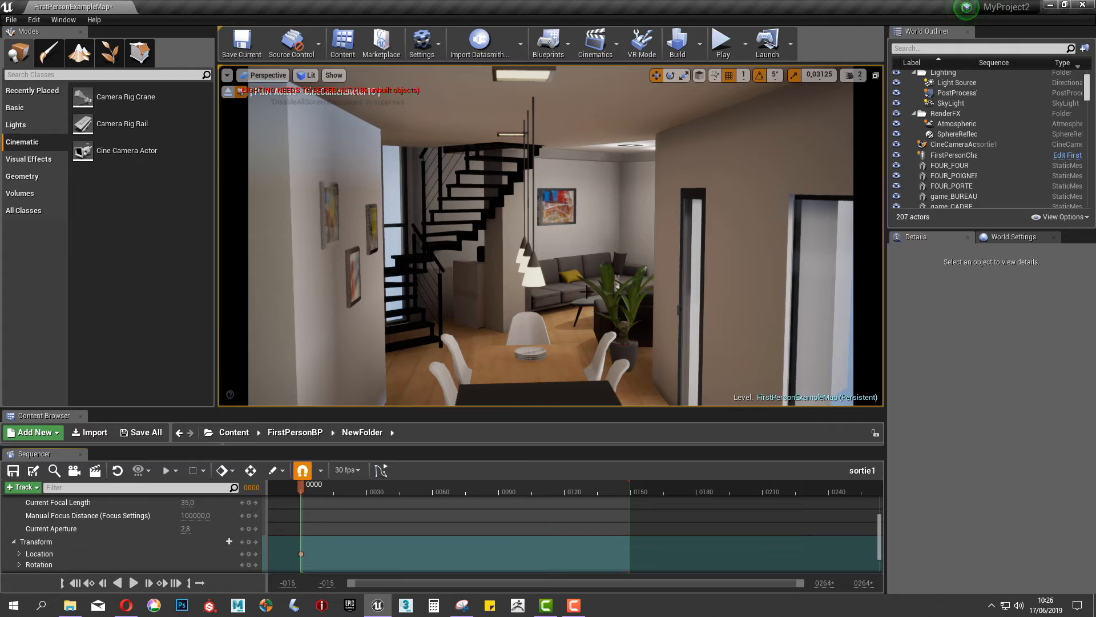
left_click_drag(300, 489, 564, 524)
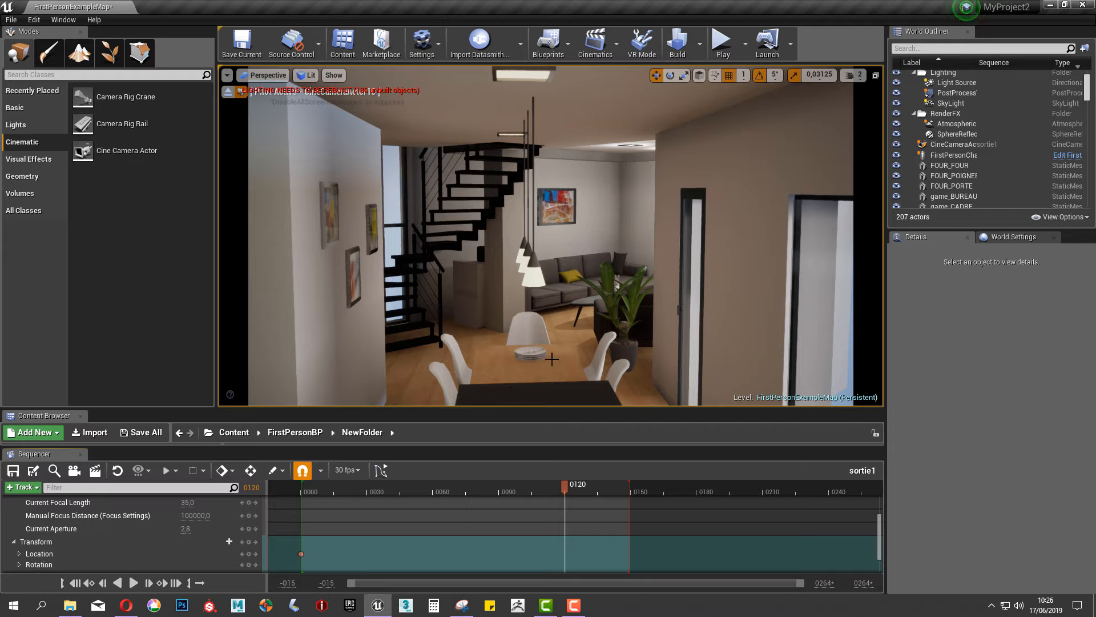
left_click(302, 489)
left_click_drag(302, 488, 581, 514)
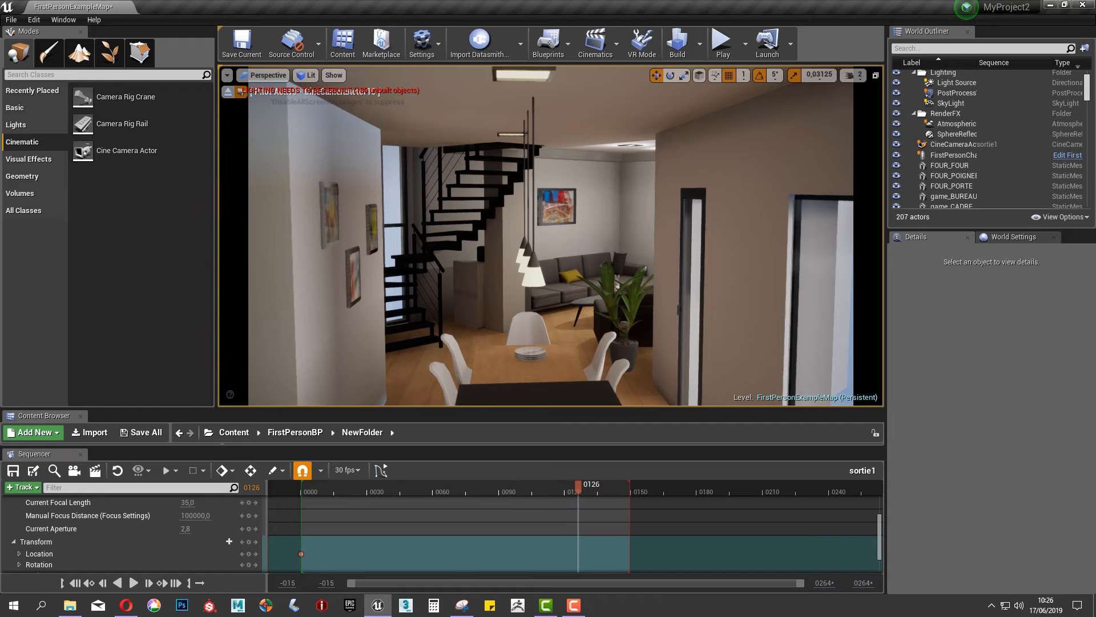
left_click(571, 332)
scroll(589, 284, "up", 8)
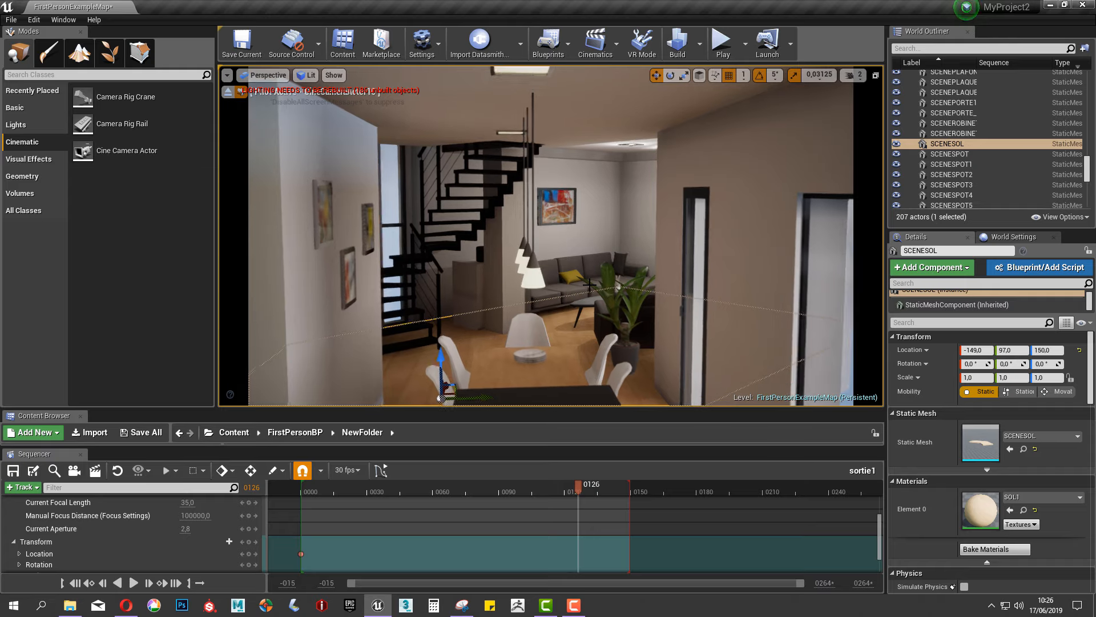
scroll(589, 285, "up", 10)
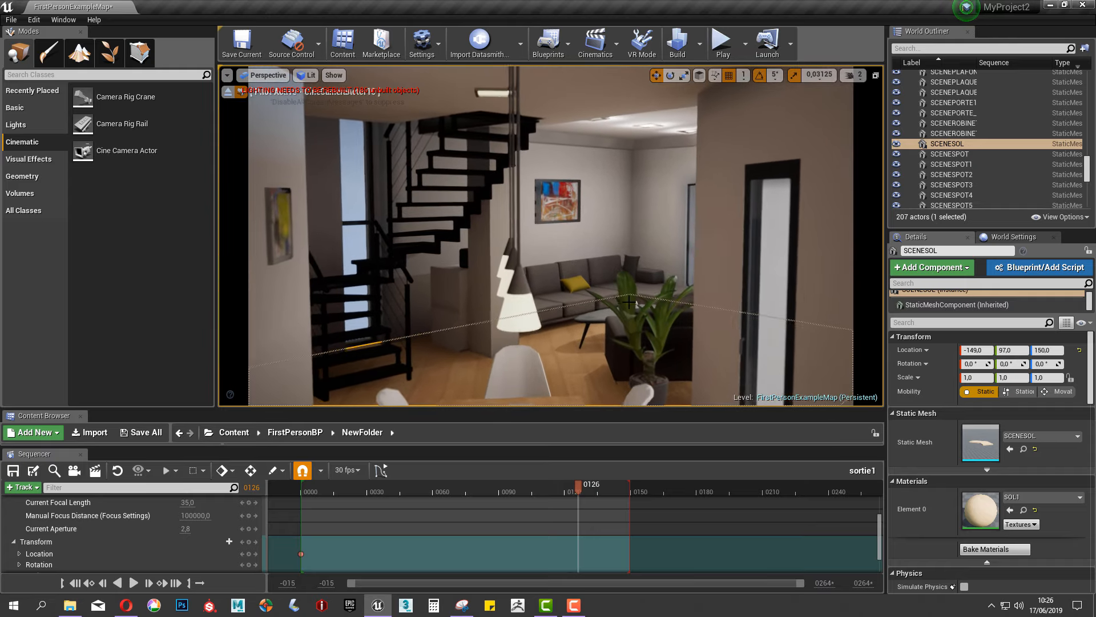
scroll(589, 284, "up", 10)
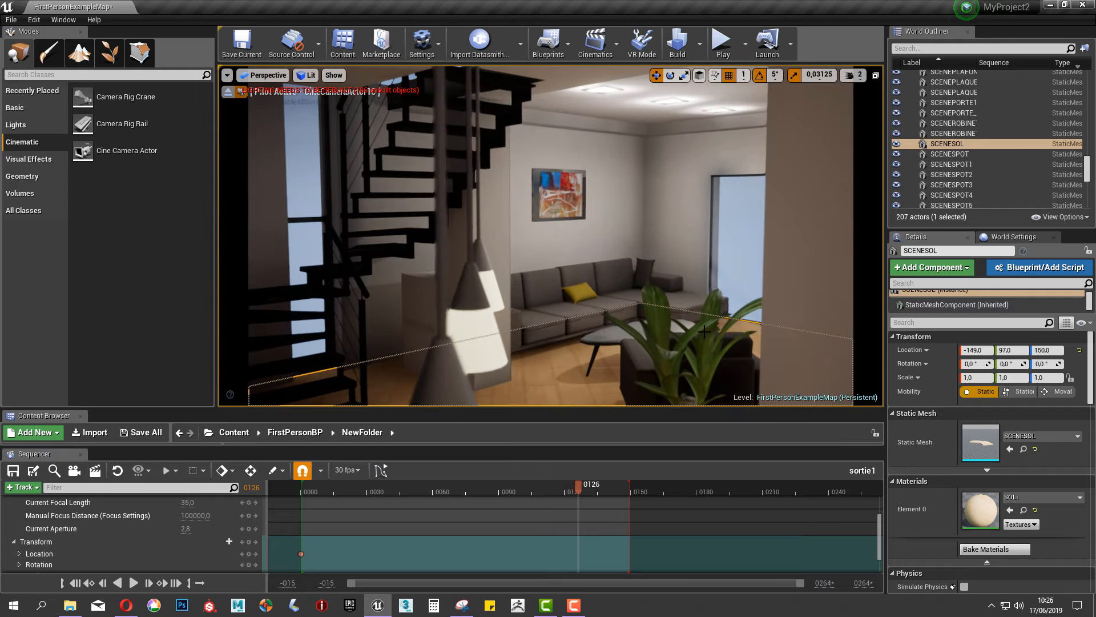
scroll(704, 331, "up", 8)
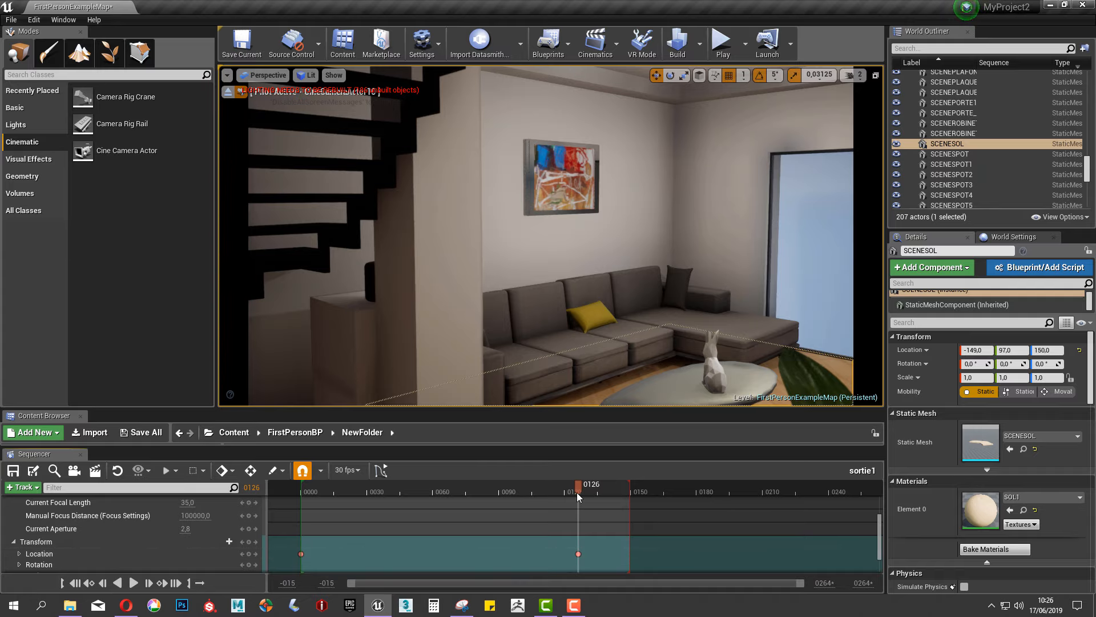
Step: Scrub the camera move back to frame 20 and examine CineCameraActor10's camera and transform tracks
left_click_drag(577, 490, 344, 503)
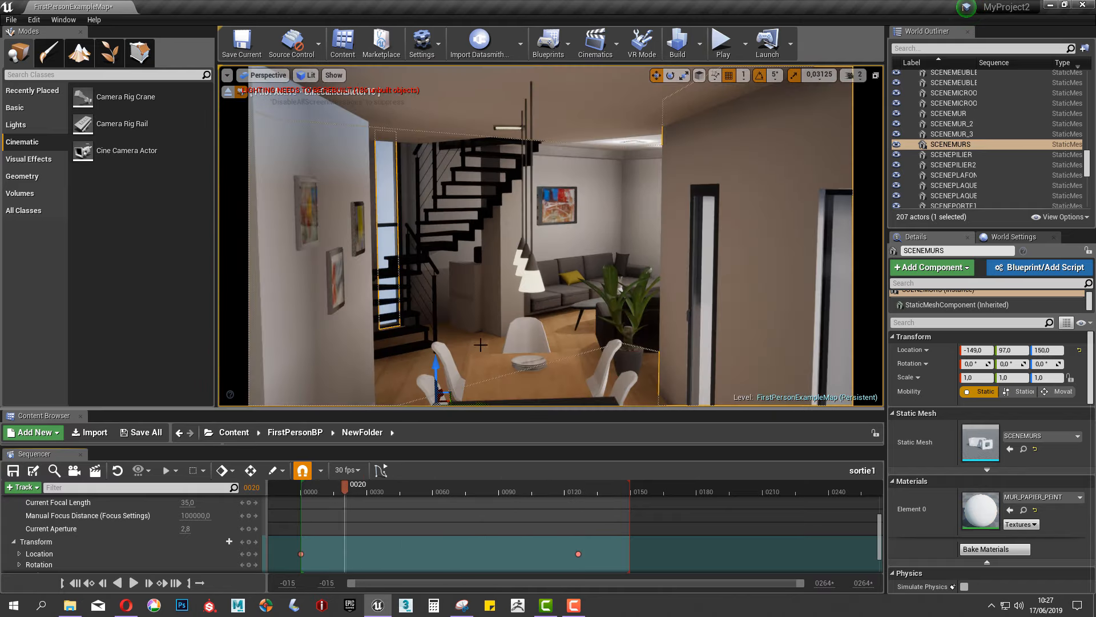
left_click(572, 139)
left_click(702, 245)
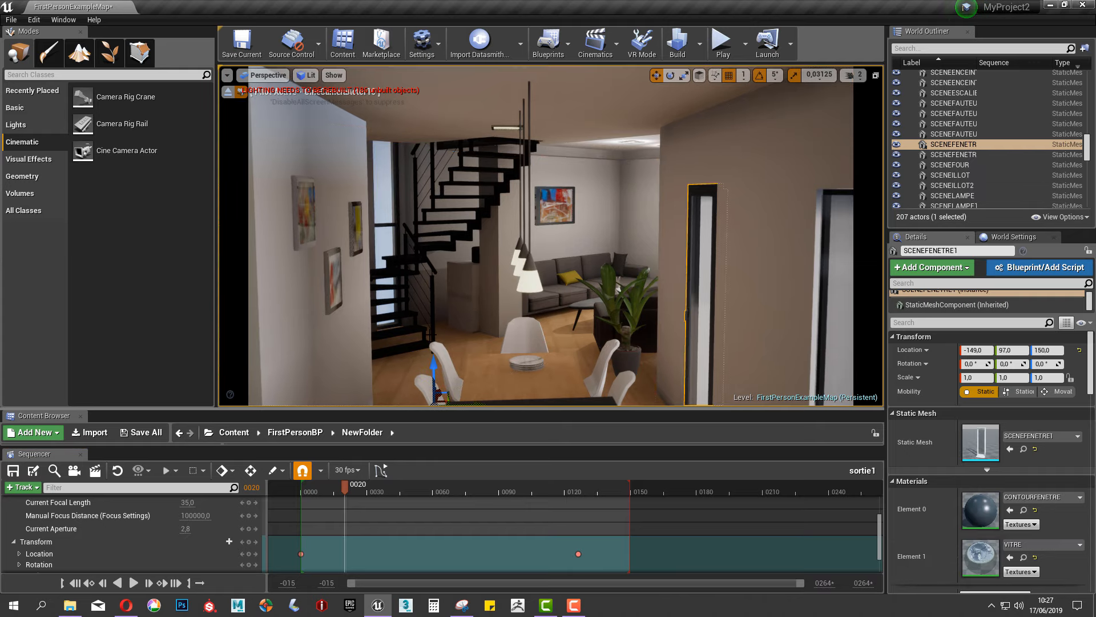
left_click(429, 345)
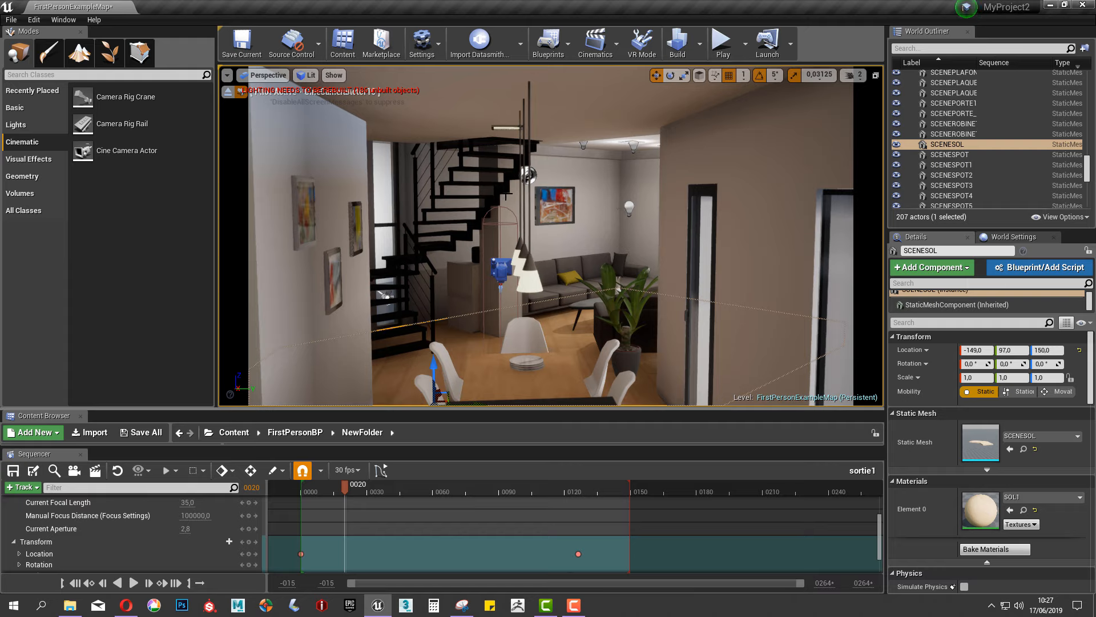
scroll(224, 550, "down", 2)
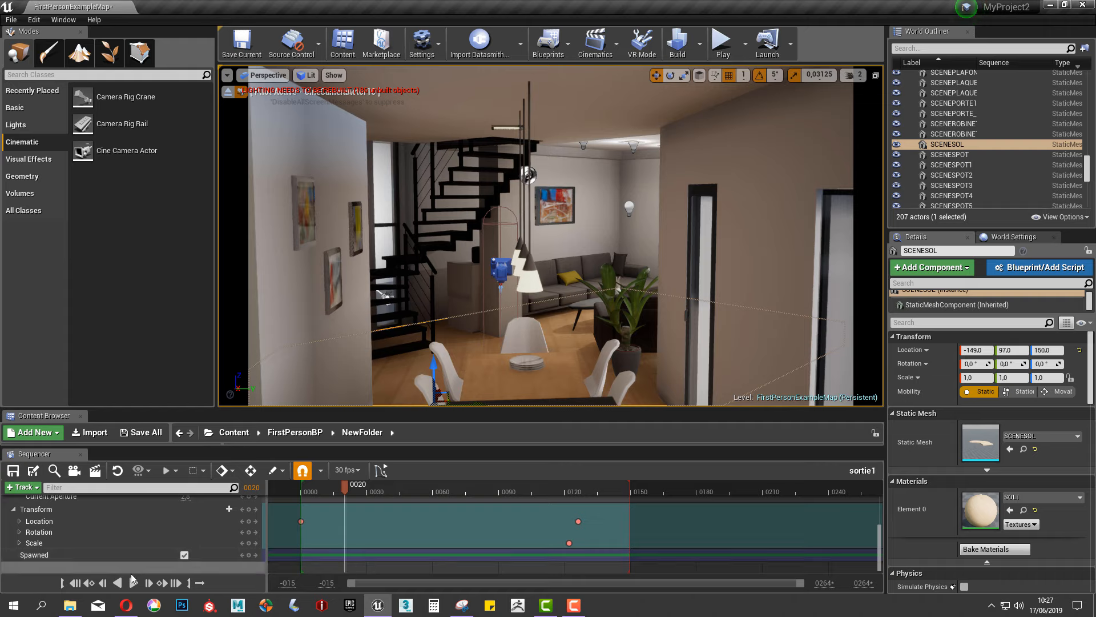
scroll(68, 543, "up", 2)
scroll(68, 543, "up", 2)
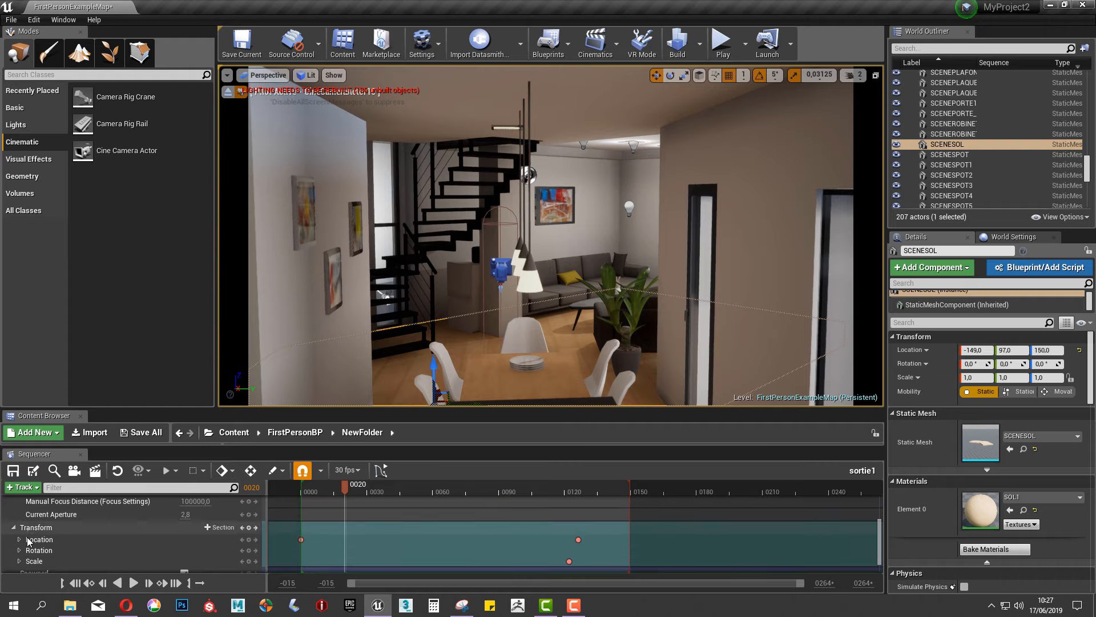
scroll(51, 529, "up", 2)
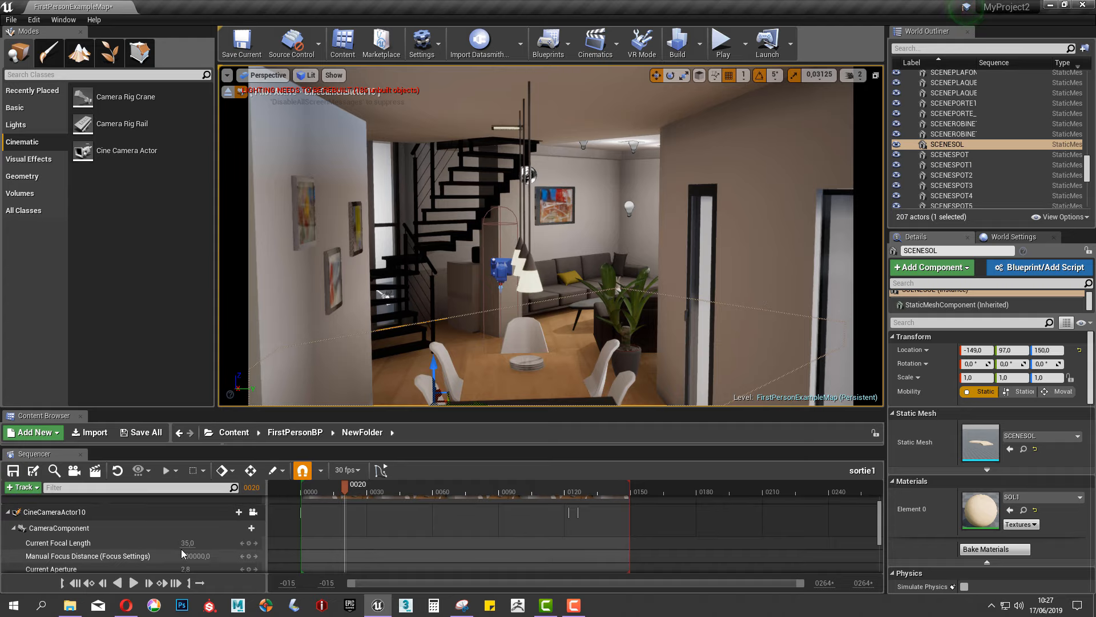
scroll(181, 550, "down", 1)
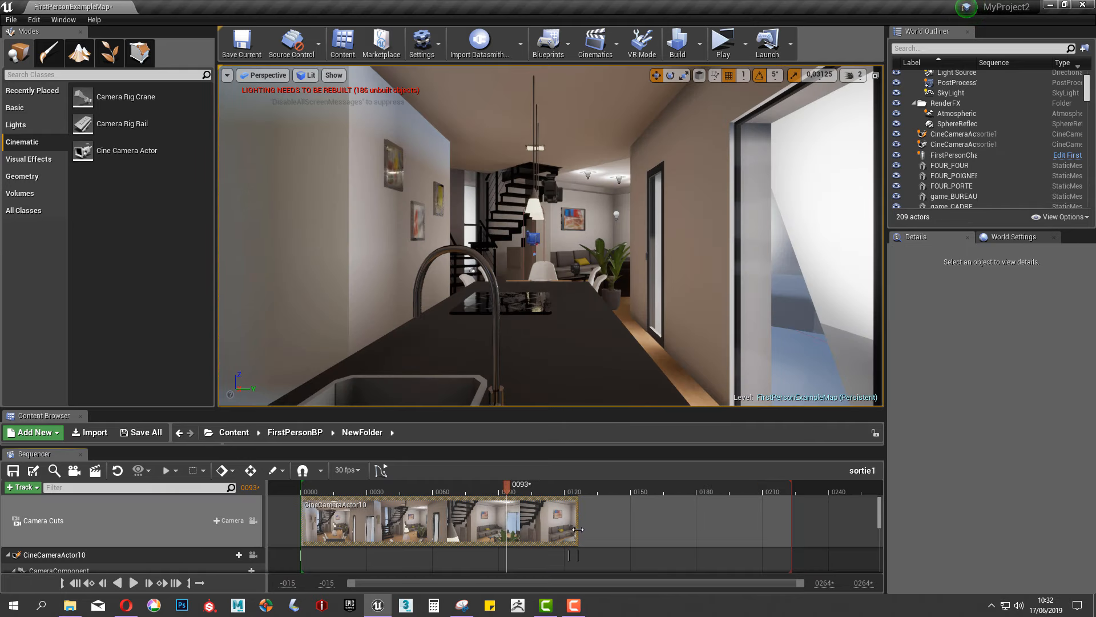
Step: Undo the last few camera cut edits in the sortie1 sequence
mouse_move(578, 530)
left_mouse_down()
mouse_move(389, 530)
mouse_move(777, 544)
mouse_move(576, 543)
left_mouse_up()
scroll(570, 525, "down", 5)
scroll(569, 524, "up", 5)
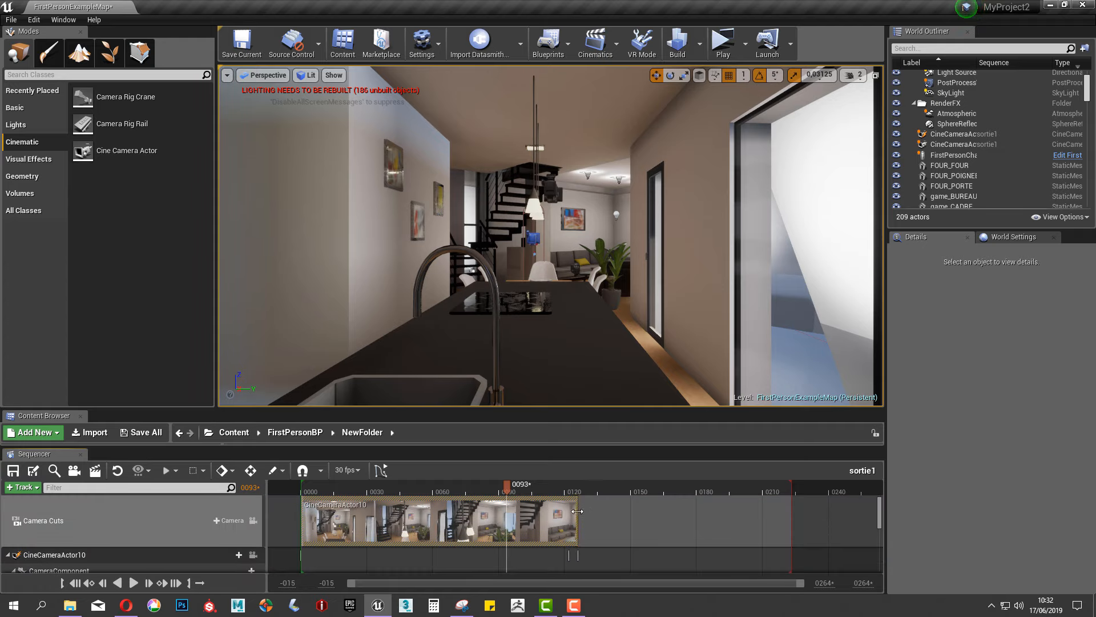
key("ctrl+z")
key("ctrl+z")
key("ctrl+z")
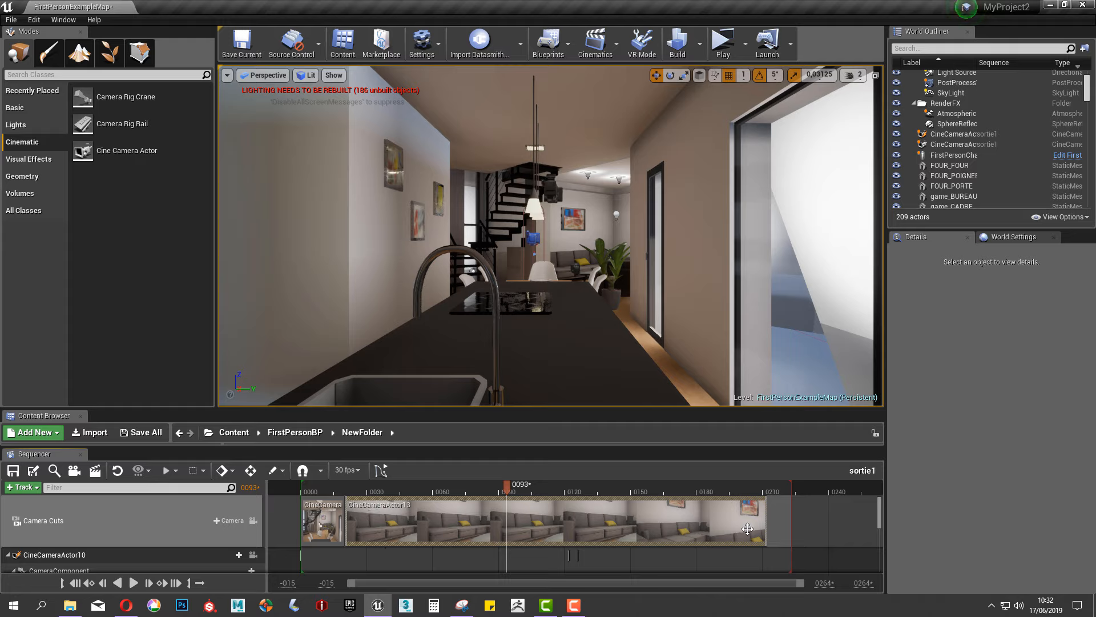
Step: Delete the second camera cut and extend the CineCameraActor10 cut to about frame 126, matching its last location key
key("Delete")
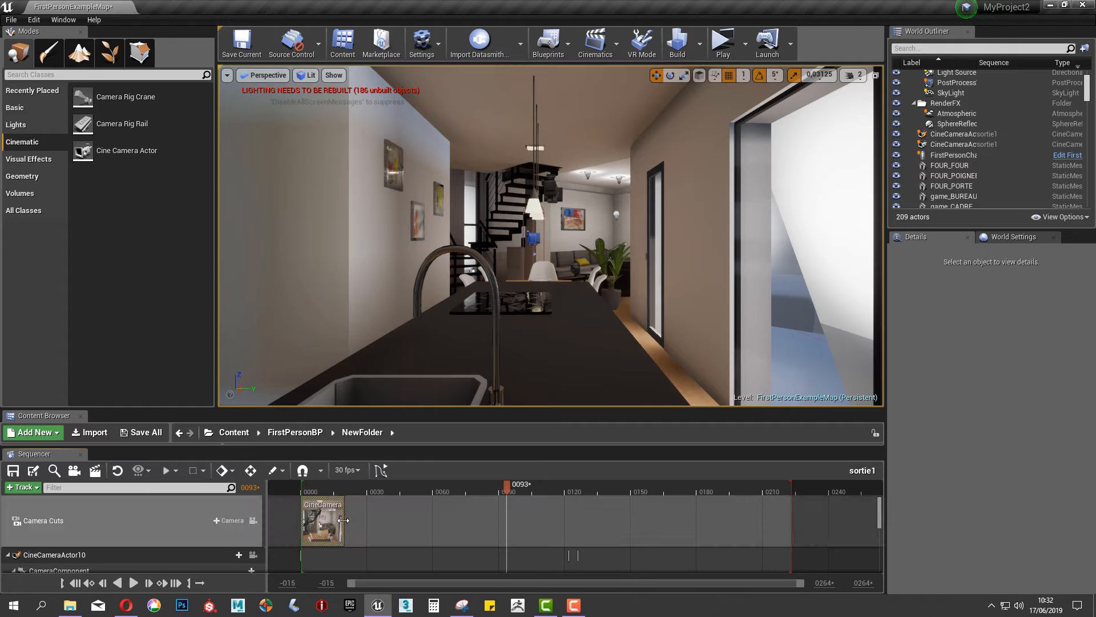
left_click_drag(344, 520, 577, 532)
scroll(670, 542, "down", 3)
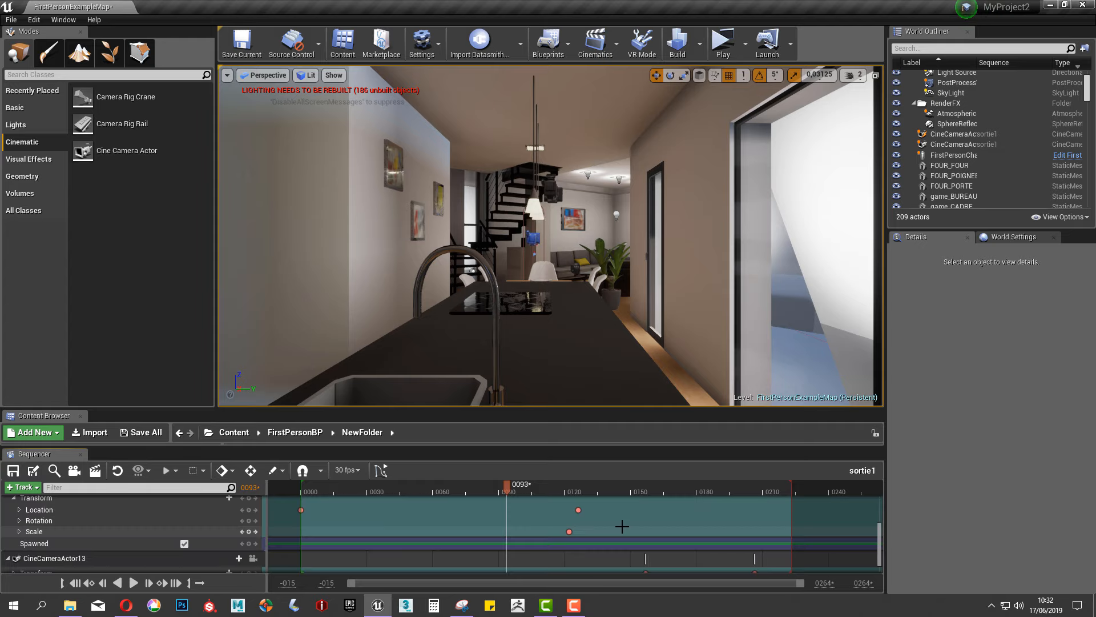
scroll(607, 536, "up", 3)
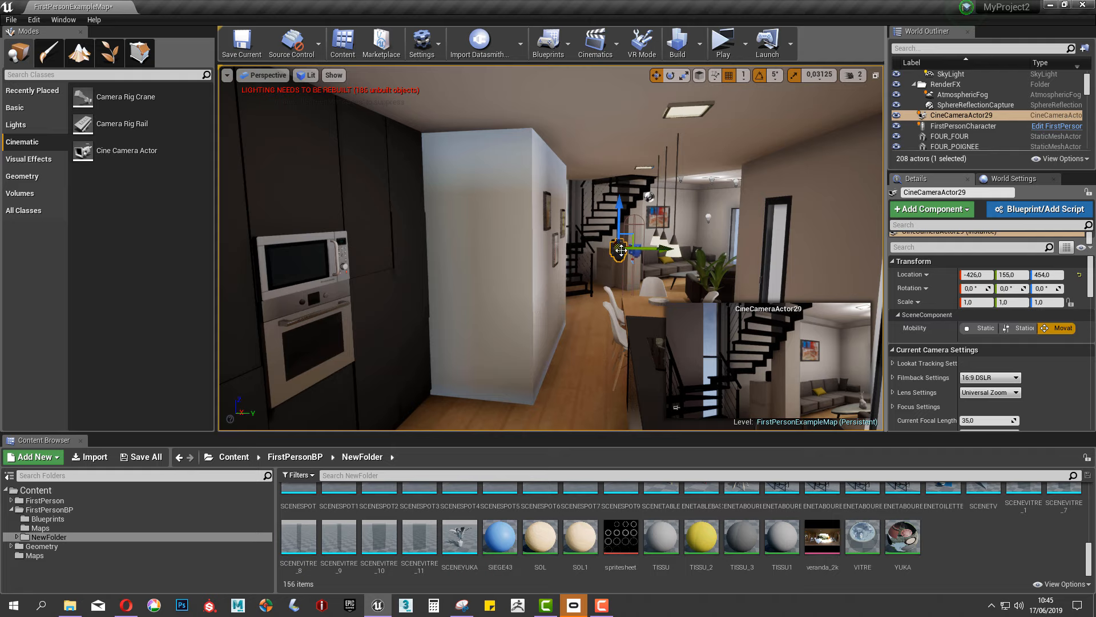
Step: Create another level sequence in NewFolder with its default name and open it in Sequencer over the viewport
right_click(952, 552)
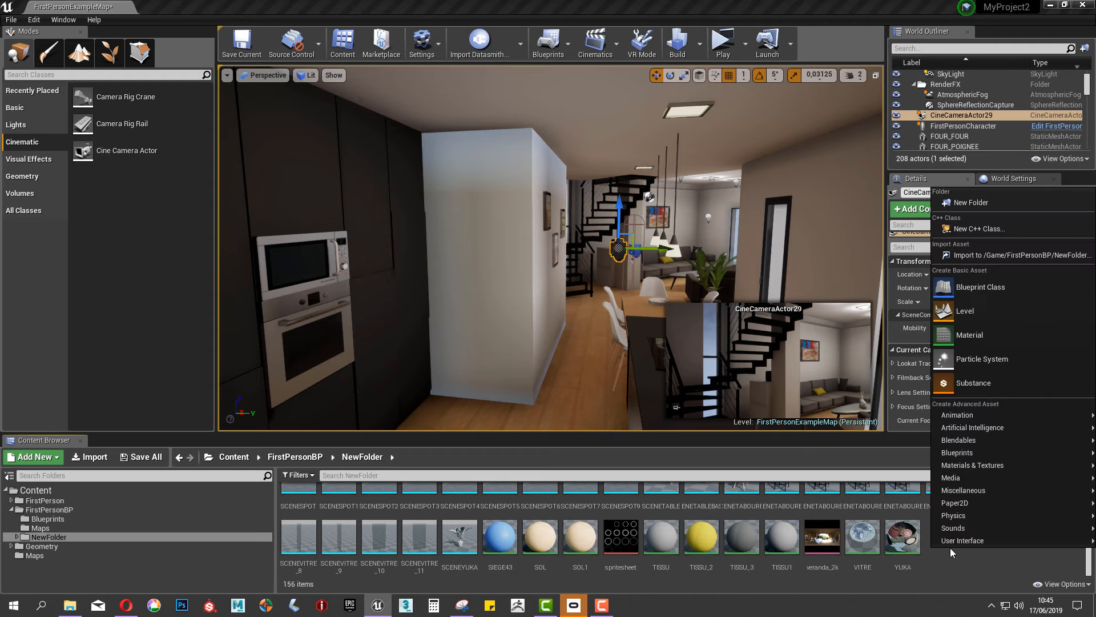
mouse_move(970, 415)
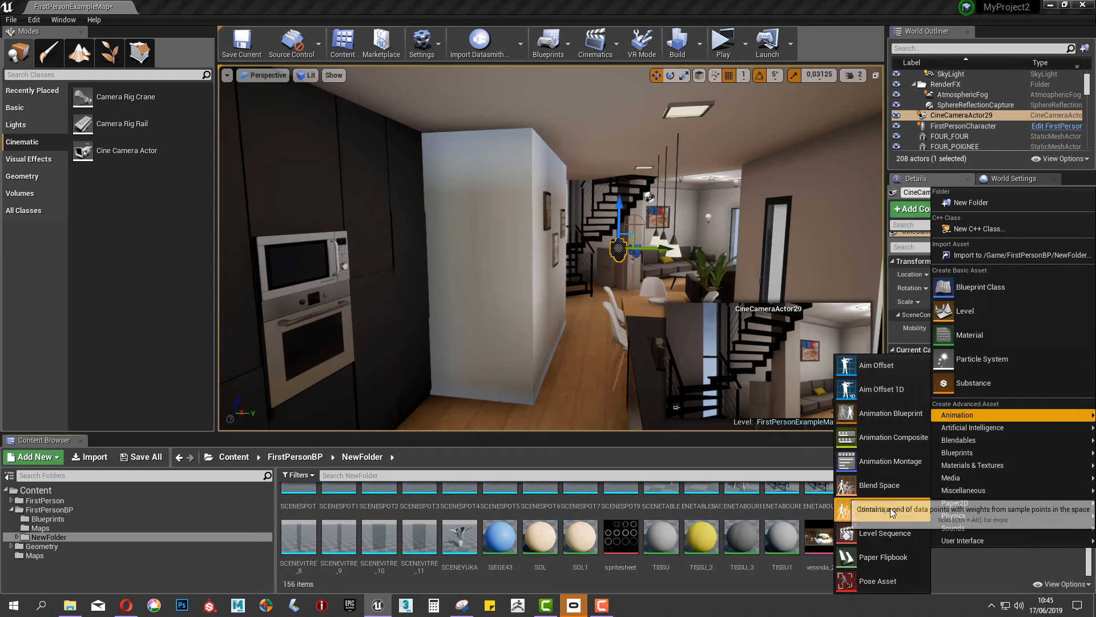
left_click(895, 532)
key("Return")
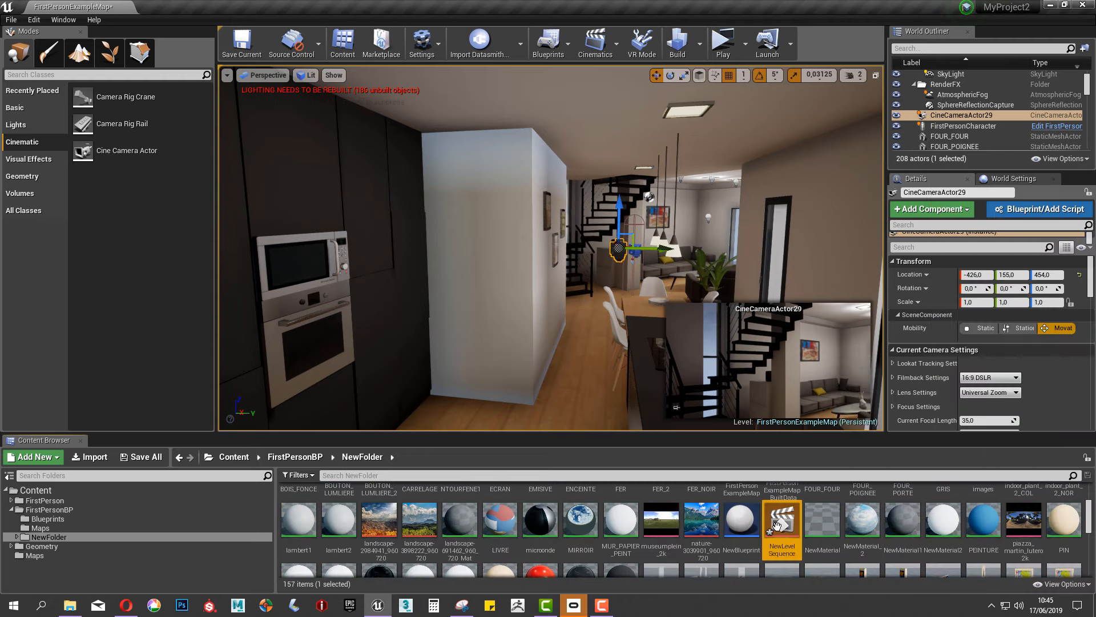
left_click_drag(737, 262, 443, 284)
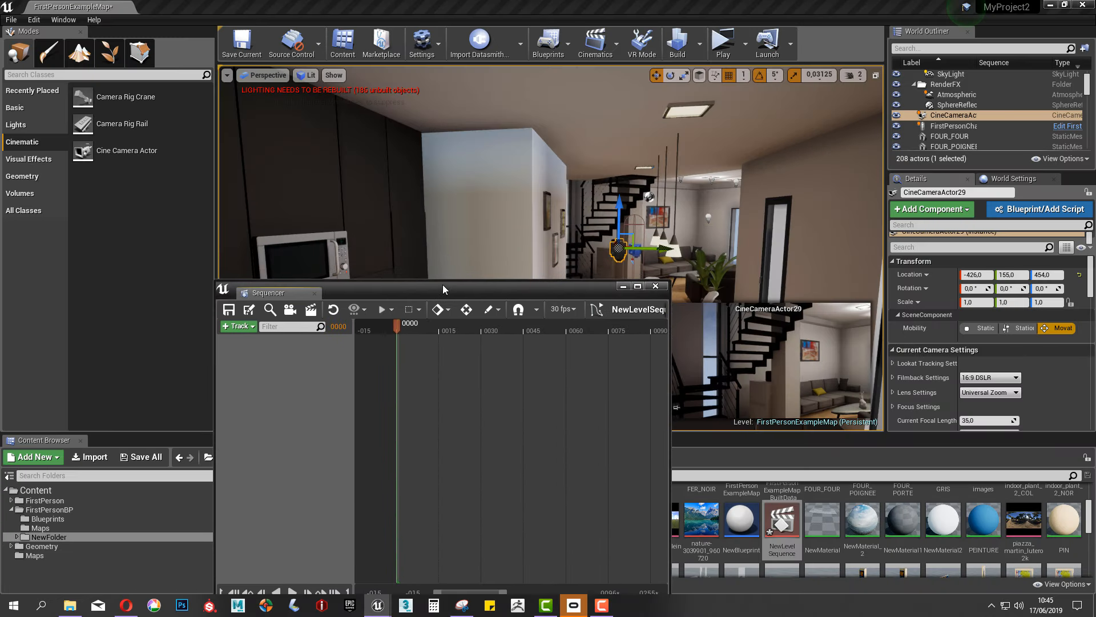
Step: Add CineCameraActor29 to the new sequence and move the Sequencer window clear of the camera in the viewport
left_click(232, 327)
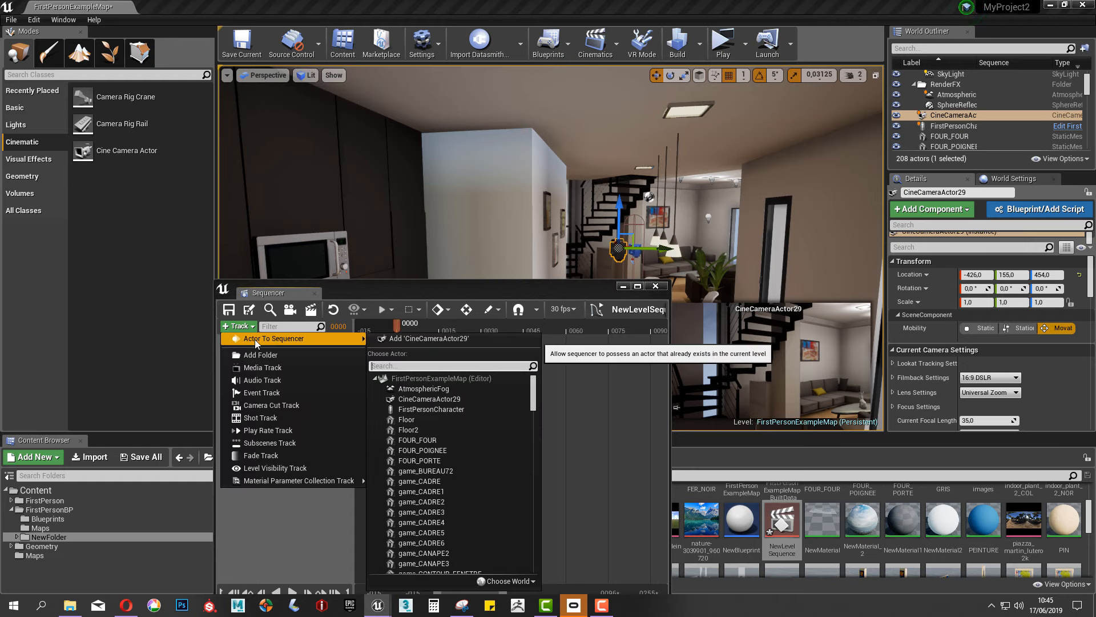
left_click(440, 399)
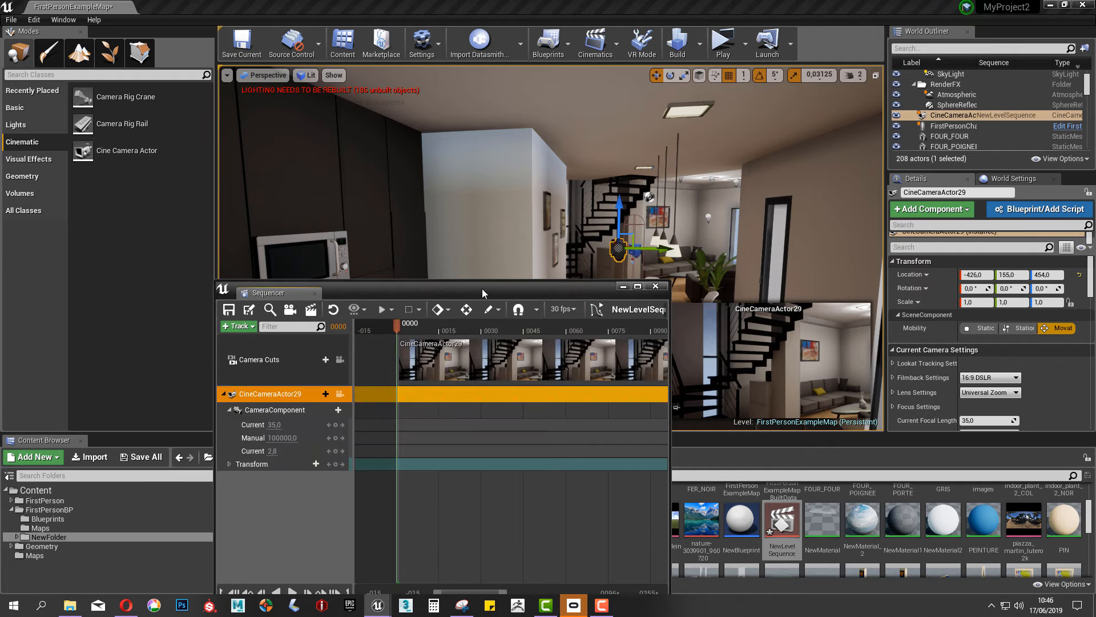
left_click_drag(482, 293, 311, 257)
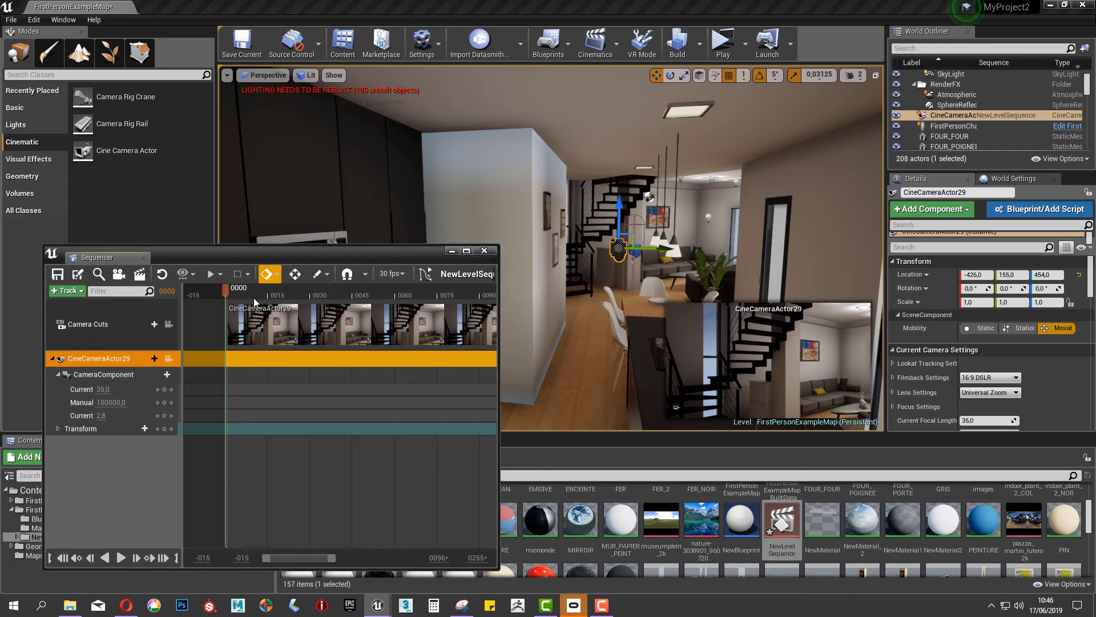
Step: Key CineCameraActor29's transform at frame 0 and again at about frame 92 with the camera moved along Y to 438
left_click(164, 429)
left_click(315, 292)
left_click_drag(370, 321, 486, 327)
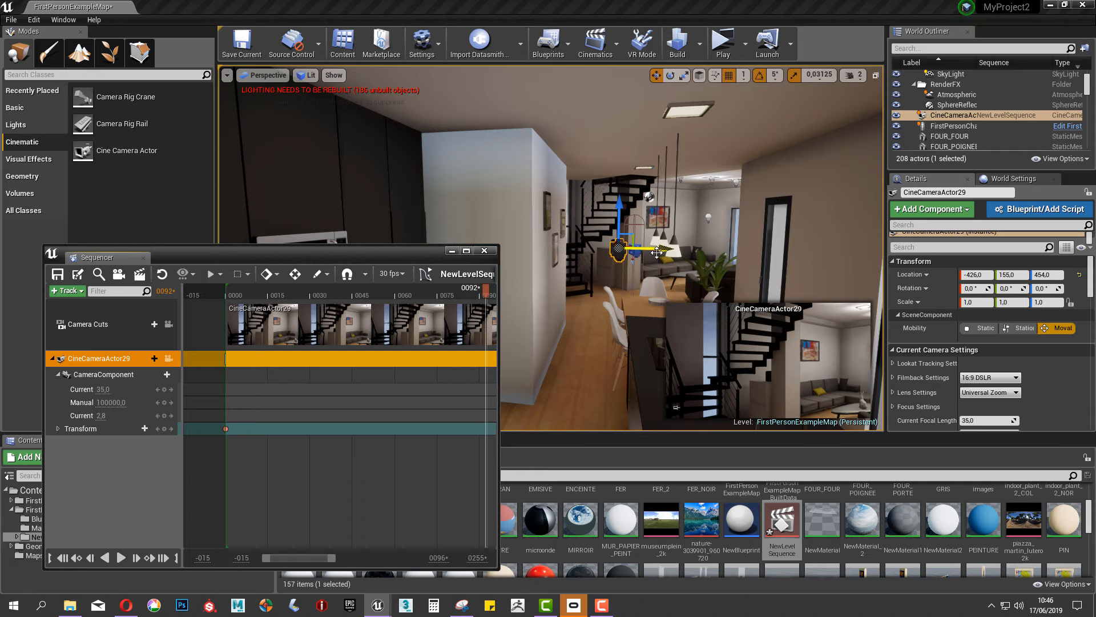
left_click_drag(660, 251, 780, 263)
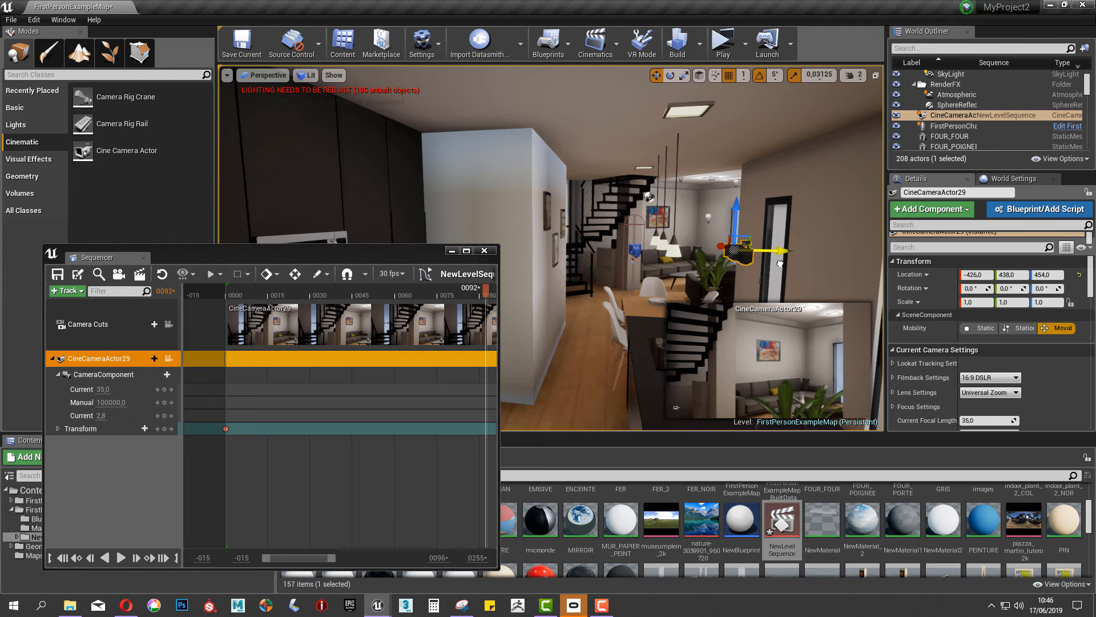
left_click(164, 428)
Step: Enlarge the floating Sequencer window and scrub back through CineCameraActor29's animation to preview it
left_click(379, 327)
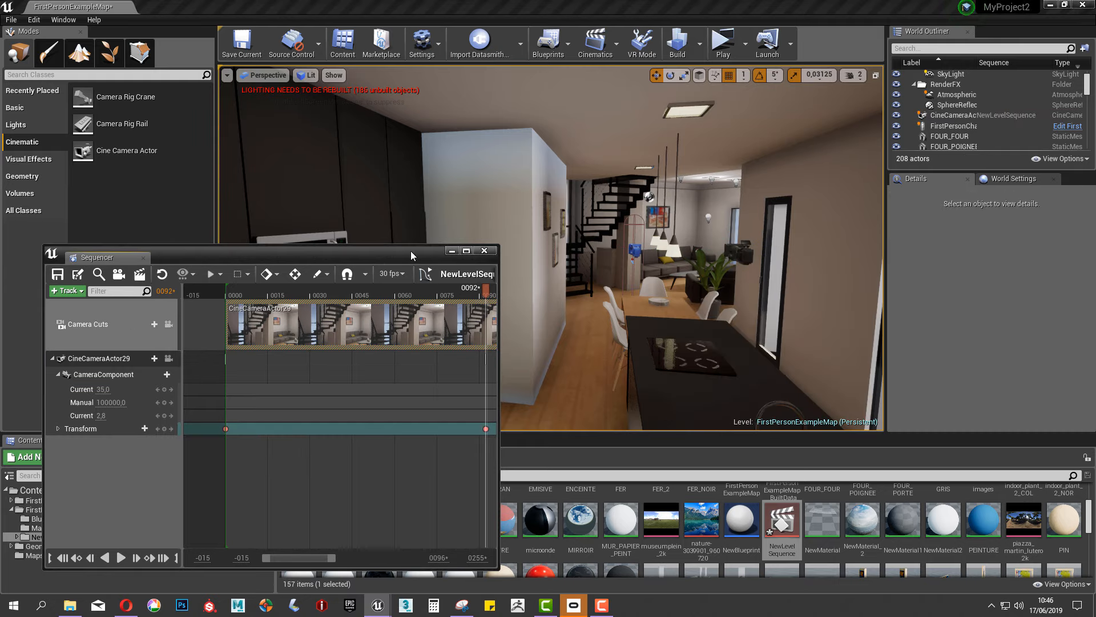
left_click_drag(411, 253, 399, 191)
left_click_drag(388, 506, 388, 566)
left_click_drag(474, 231, 396, 285)
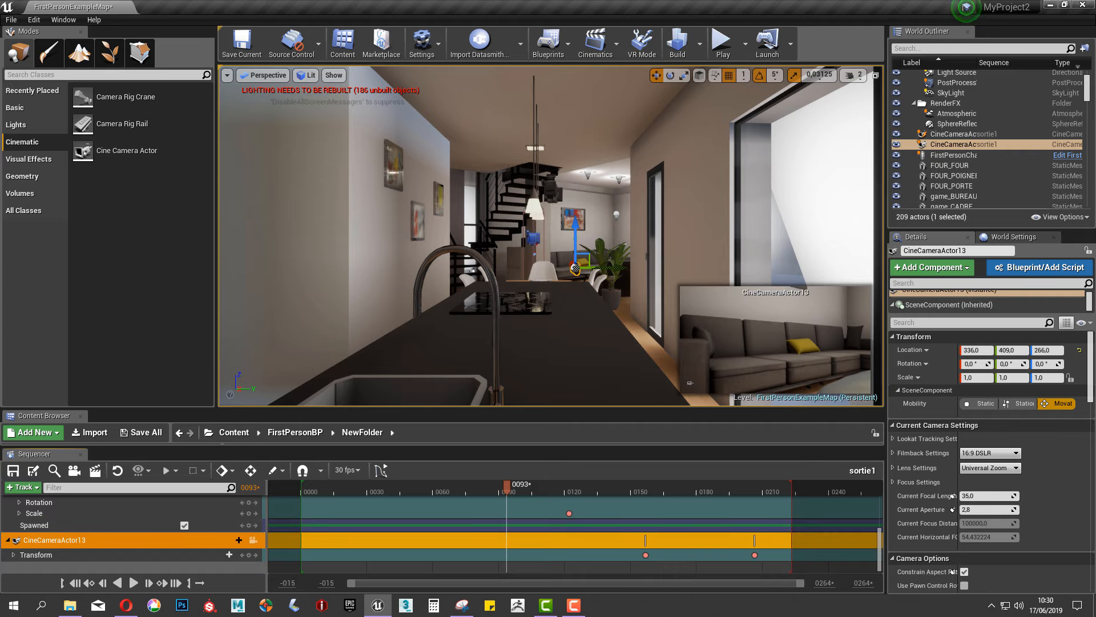
Step: Capture the sortie1 sequence as a movie with the existing render settings, and close the video player after playback
left_click(94, 470)
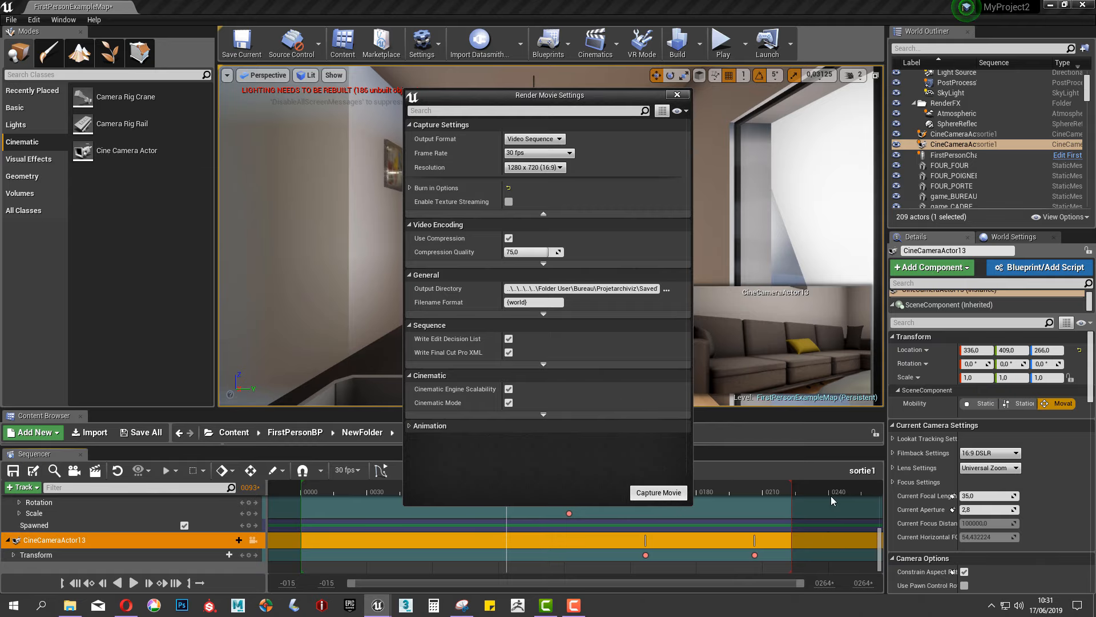
left_click(658, 493)
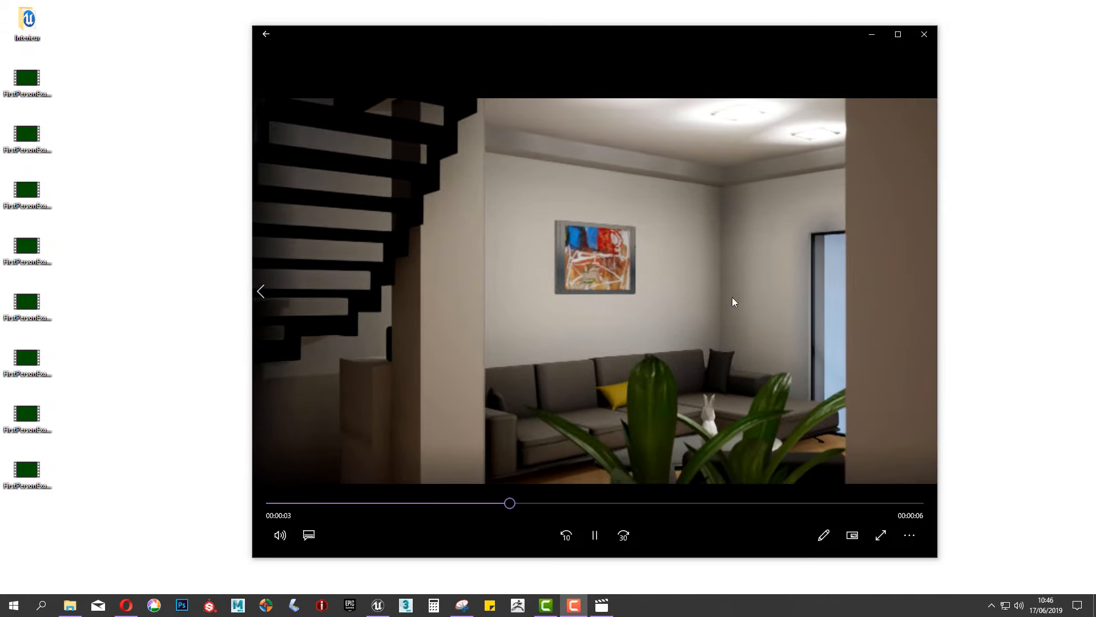
left_click(915, 38)
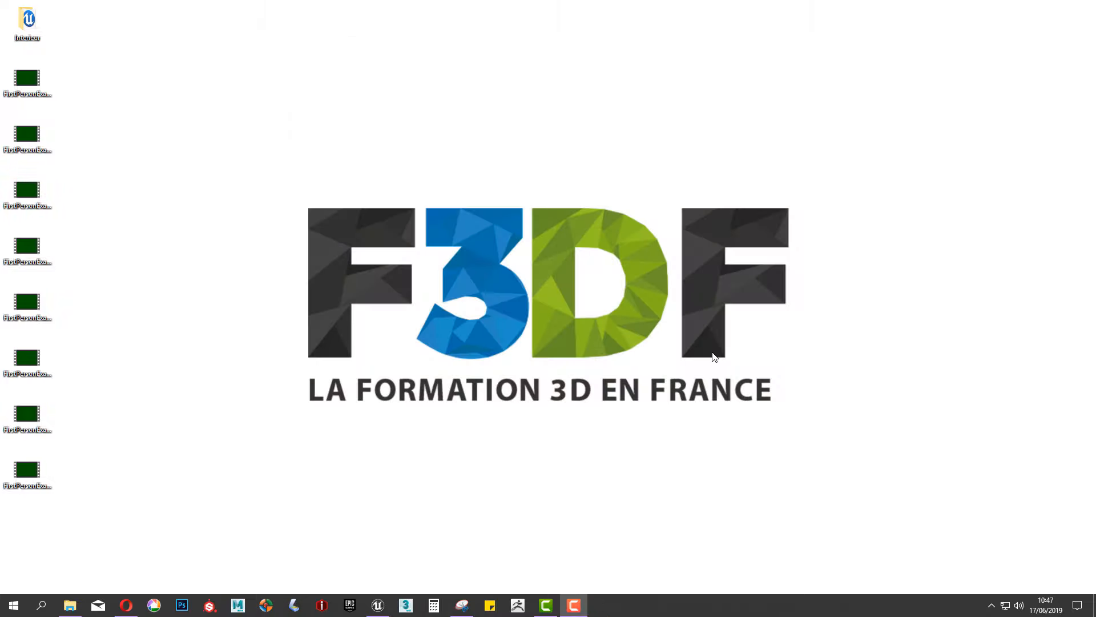